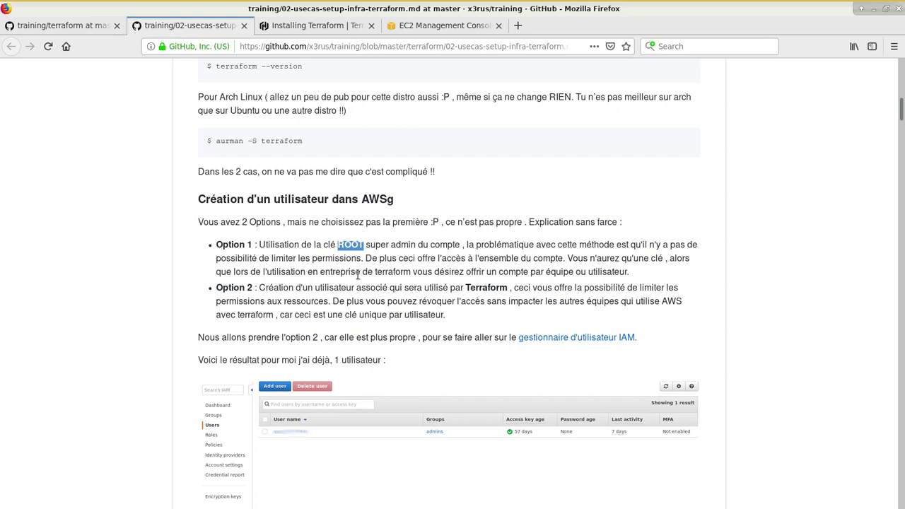
# Step: Open the IAM user manager linked in the guide's section on creating an AWS user
pyautogui.scroll(-2, 333, 357)
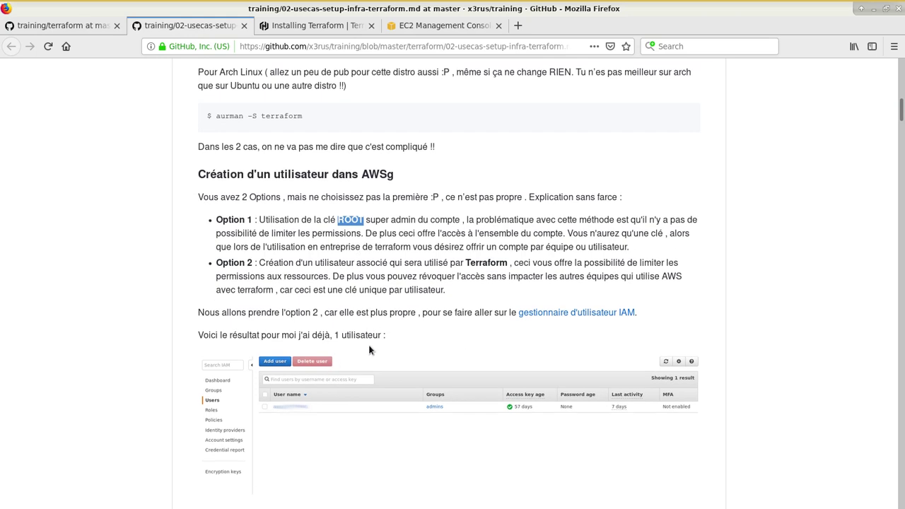
pyautogui.scroll(-1, 349, 312)
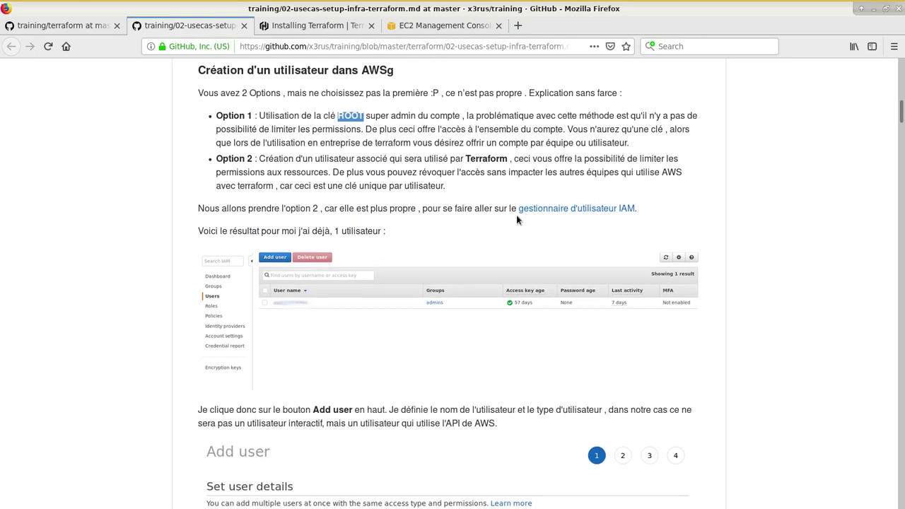
pyautogui.middleClick(591, 209)
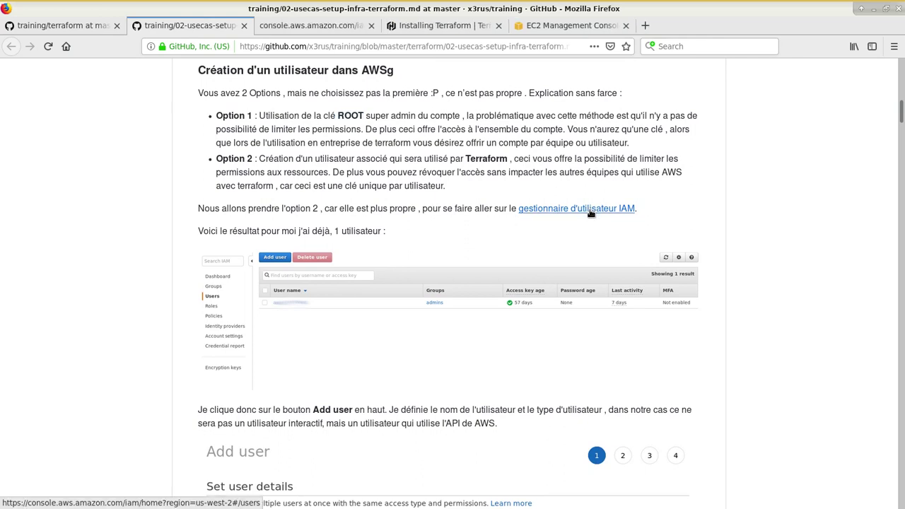
pyautogui.click(317, 27)
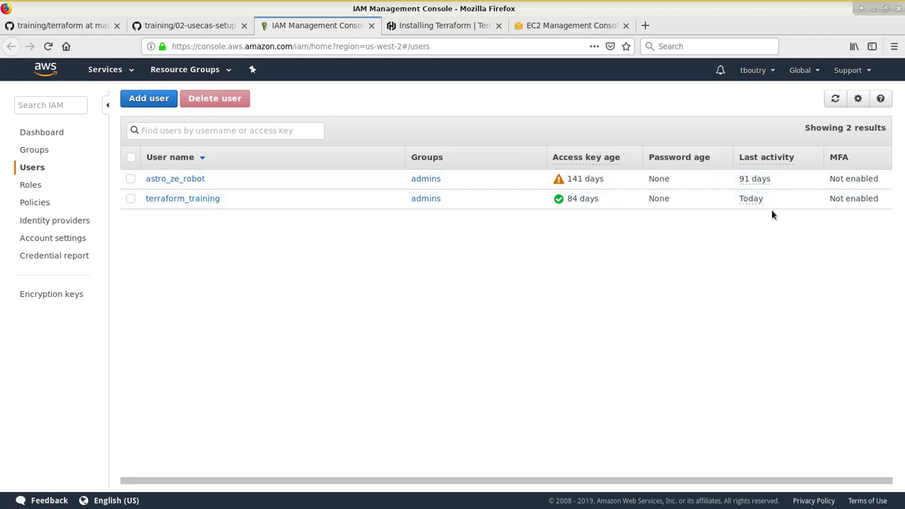
# Step: Add an IAM user named terraform_video with Programmatic access and proceed to its permissions
pyautogui.click(138, 101)
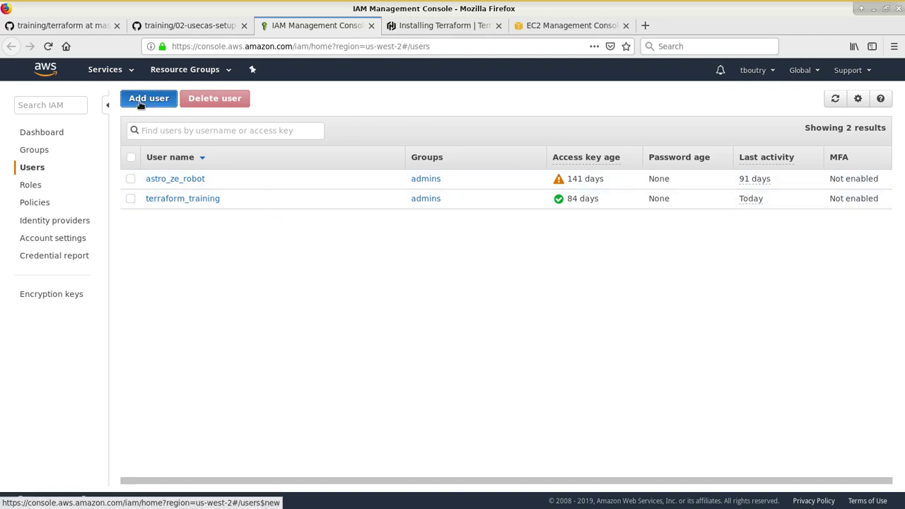
pyautogui.click(367, 192)
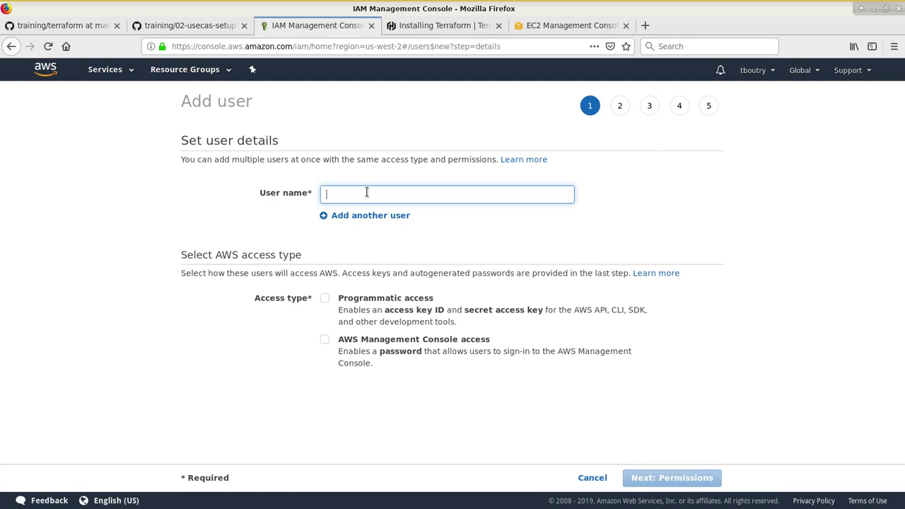
pyautogui.write('terraform-video')
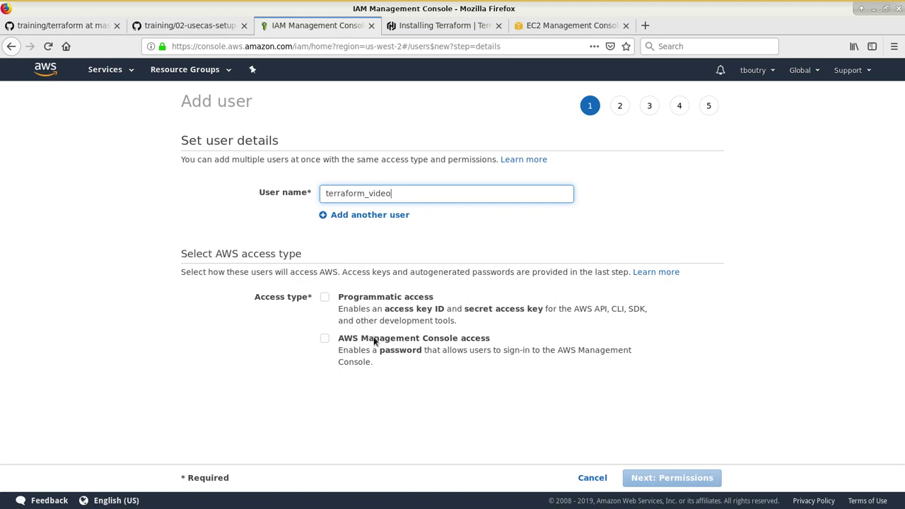
pyautogui.click(394, 302)
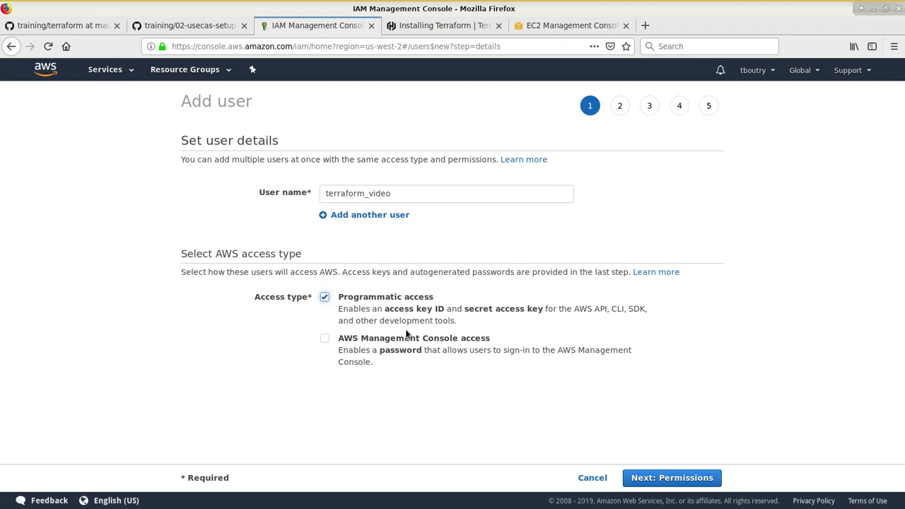
pyautogui.click(679, 481)
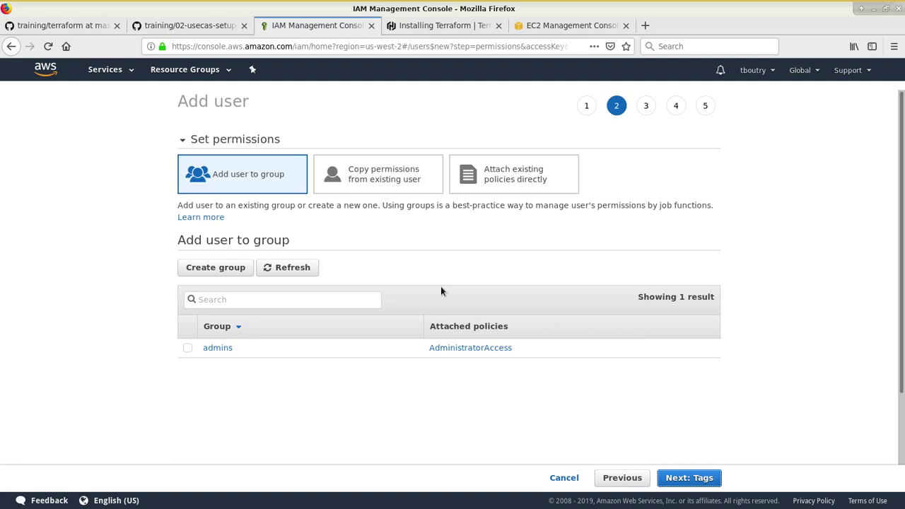
# Step: Consult the guide's admins group example and add the new user to the admins group
pyautogui.click(209, 25)
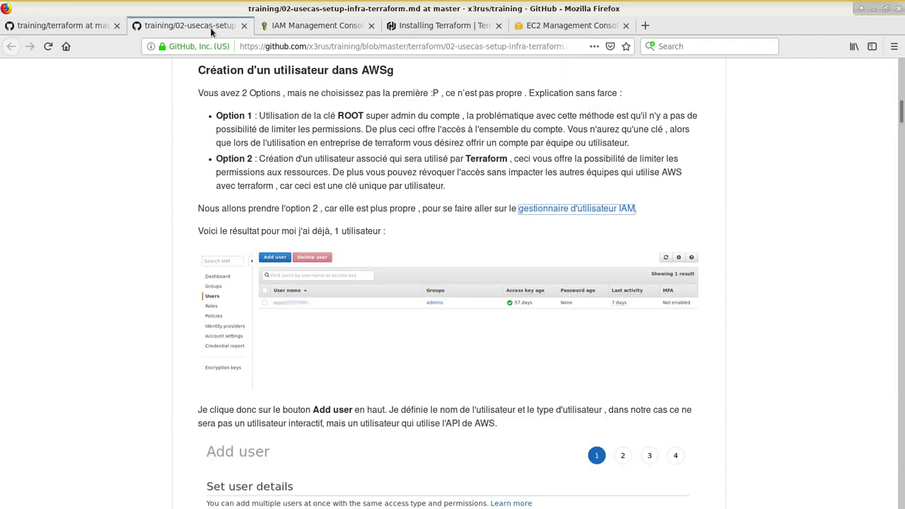
pyautogui.scroll(-10, 382, 299)
pyautogui.scroll(-6, 400, 318)
pyautogui.scroll(-2, 390, 358)
pyautogui.scroll(-5, 390, 358)
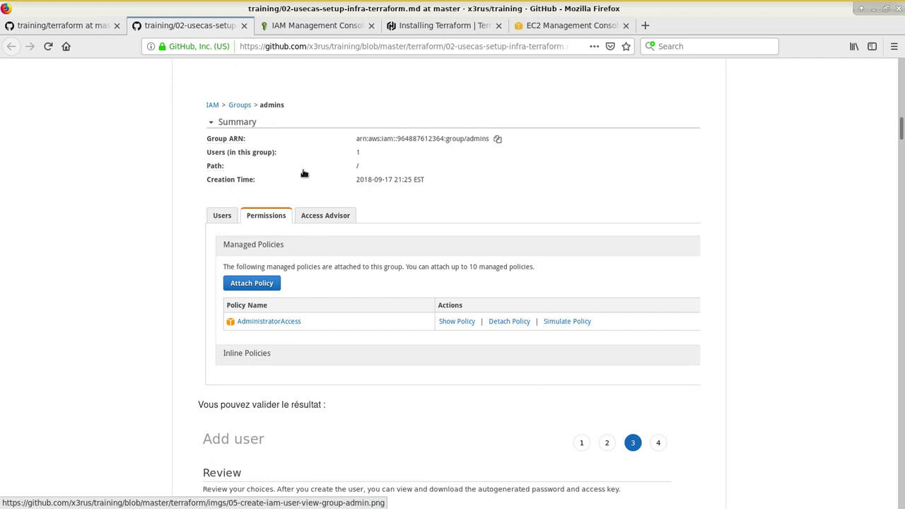
pyautogui.click(305, 27)
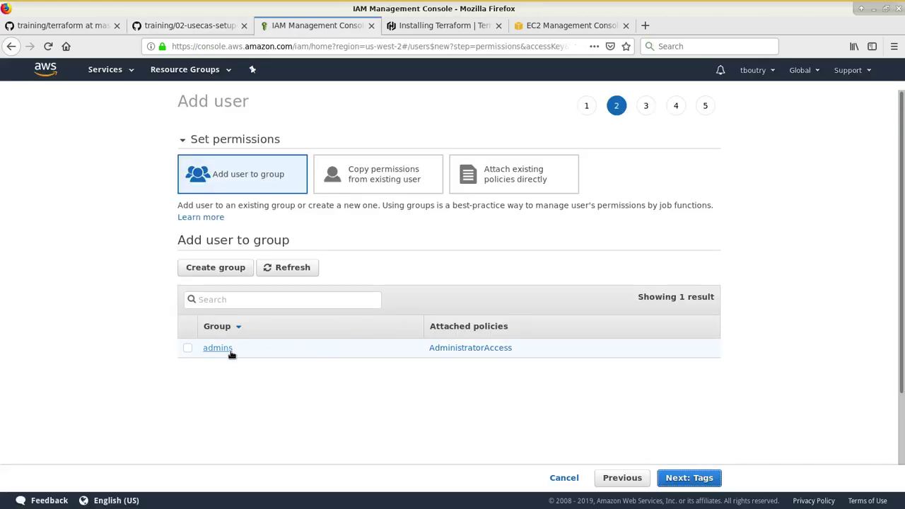
pyautogui.click(189, 348)
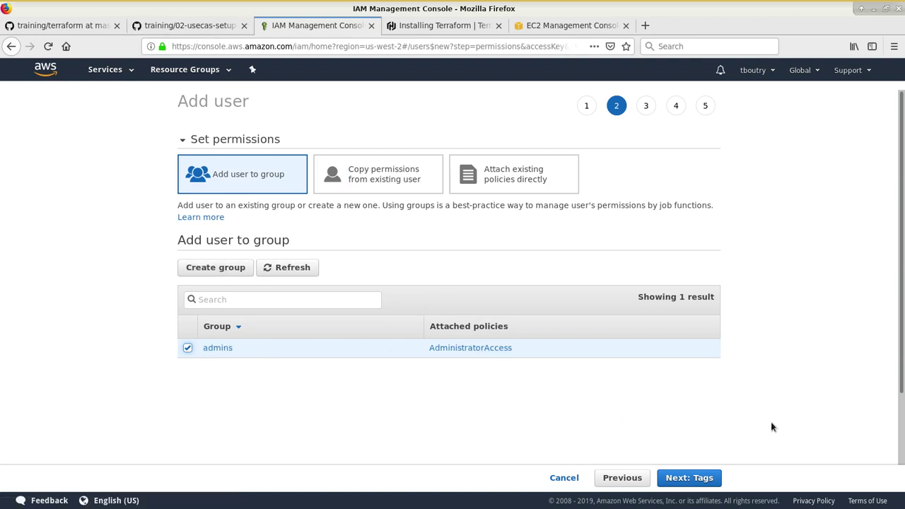
pyautogui.click(689, 478)
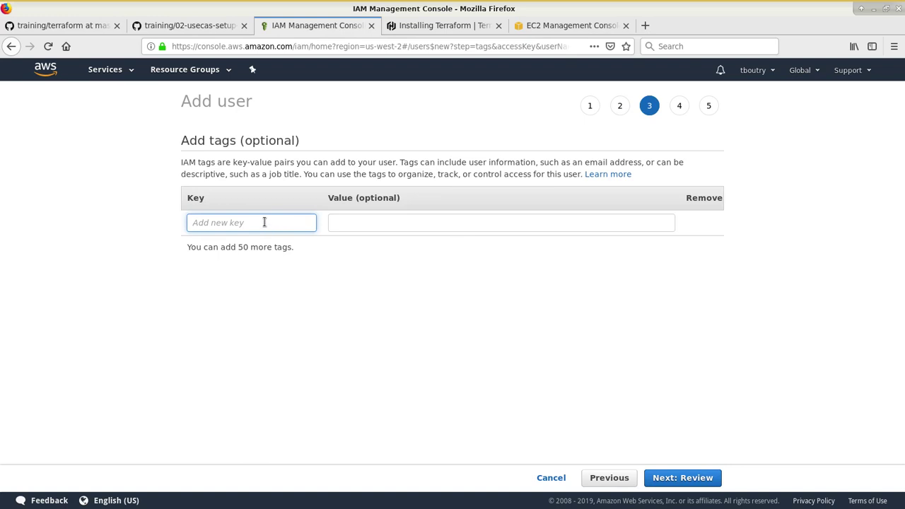
# Step: Tag the new user with the key Unit and the value Training
pyautogui.write('Unit')
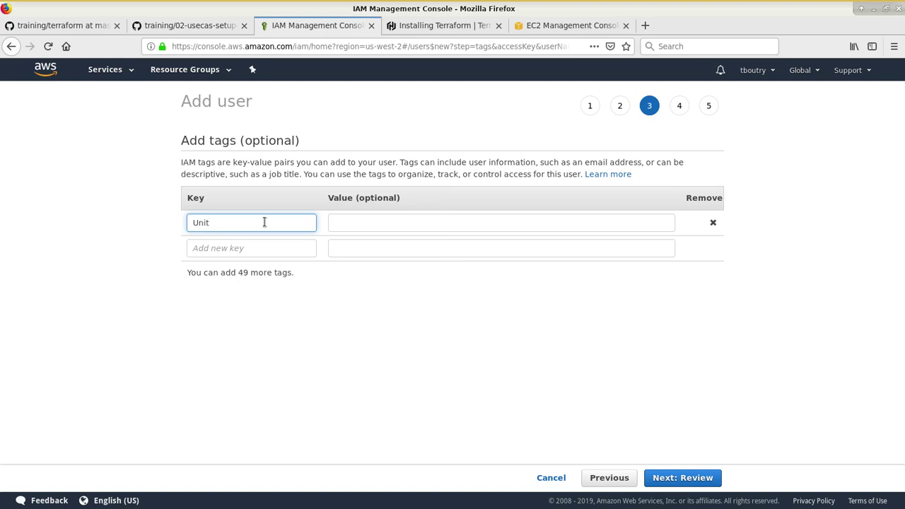
pyautogui.click(340, 225)
pyautogui.write('Training')
pyautogui.click(208, 251)
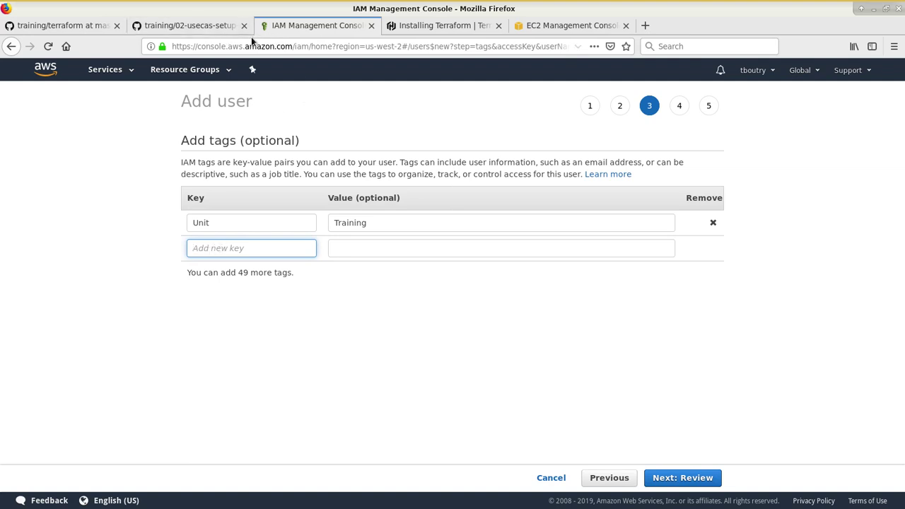
# Step: Review the user details, including the access type, and create the user
pyautogui.click(659, 480)
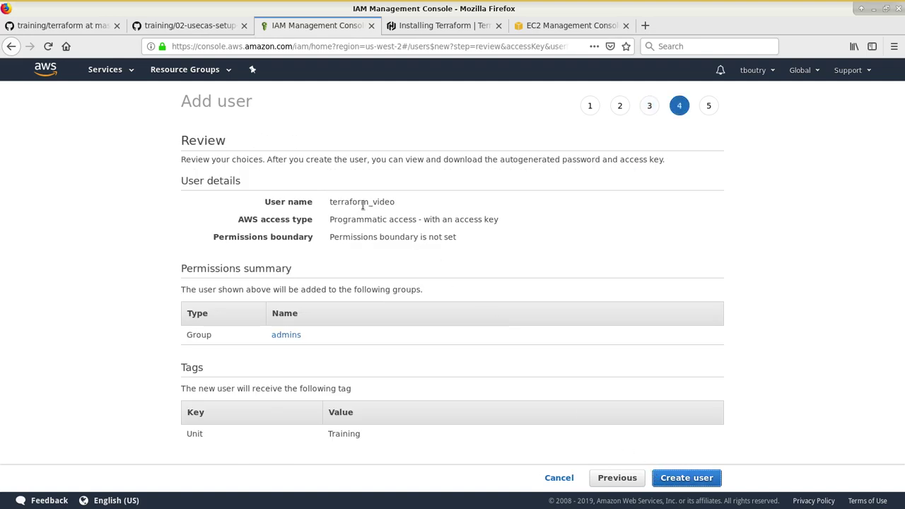
pyautogui.moveTo(340, 203); pyautogui.dragTo(453, 219)
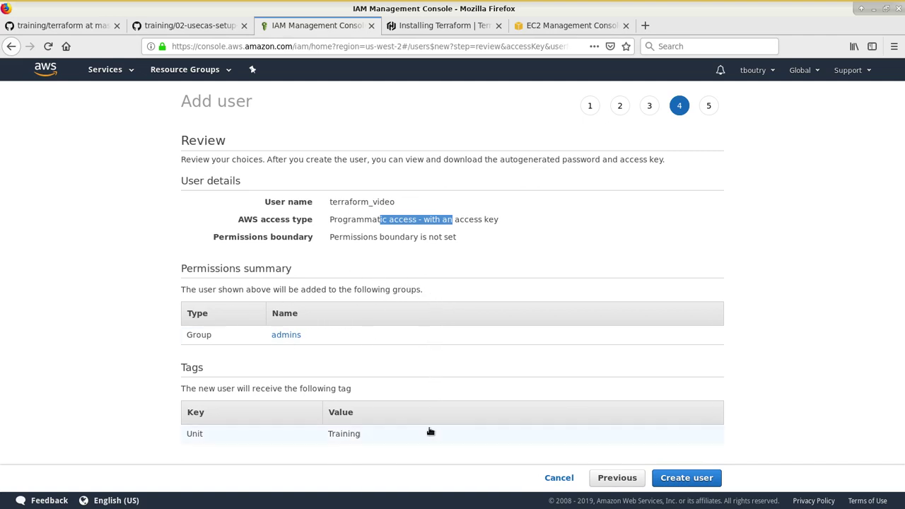
pyautogui.click(675, 480)
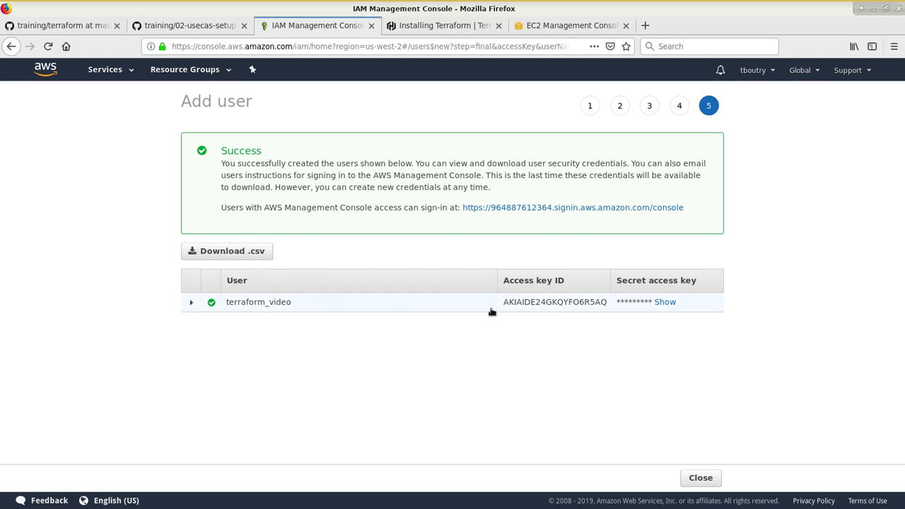
# Step: Copy the new user's access key ID and switch to the terminal
pyautogui.doubleClick(541, 303)
pyautogui.hotkey('ctrl', 'c')
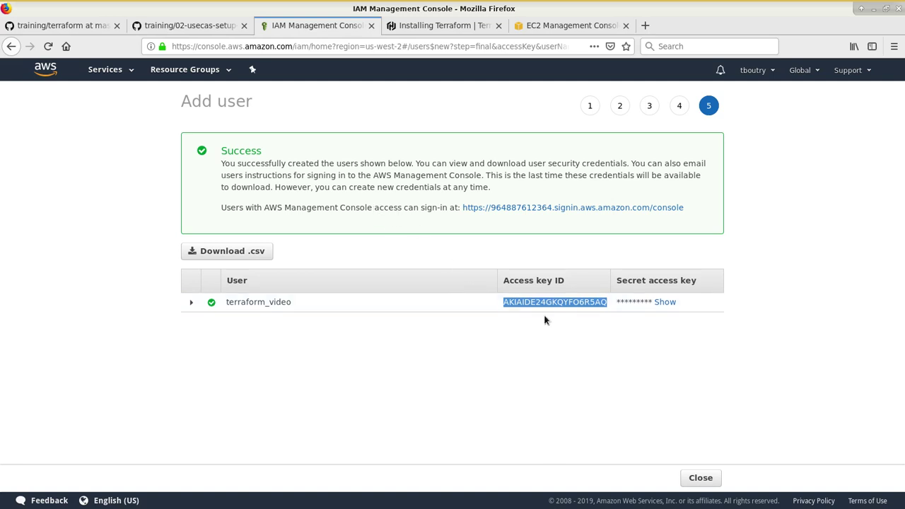
pyautogui.press('super')
pyautogui.click(348, 10)
pyautogui.click(361, 8)
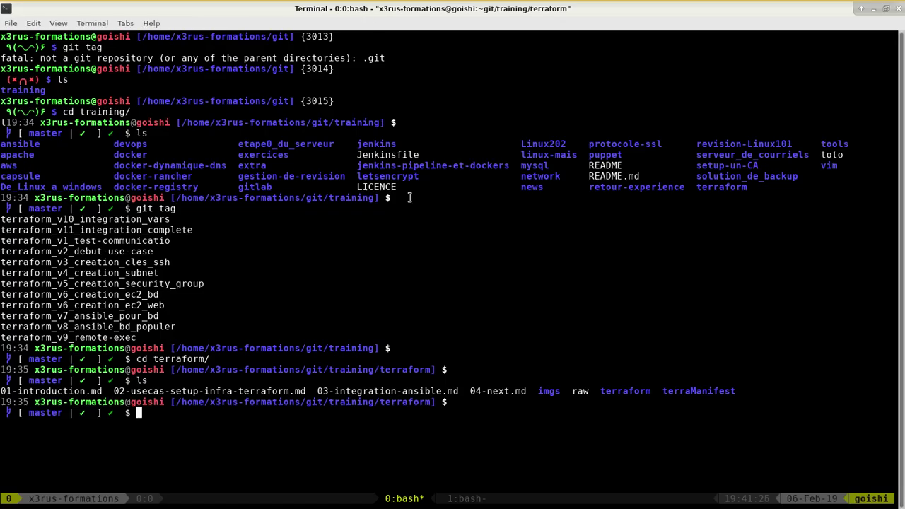
# Step: In the second terminal session, go to the tmp folder in the home directory and list its contents
pyautogui.hotkey('ctrl', 'b')
pyautogui.press('n')
pyautogui.press('BackSpace')
pyautogui.press('BackSpace')
pyautogui.press('BackSpace')
pyautogui.press('BackSpace')
pyautogui.press('BackSpace')
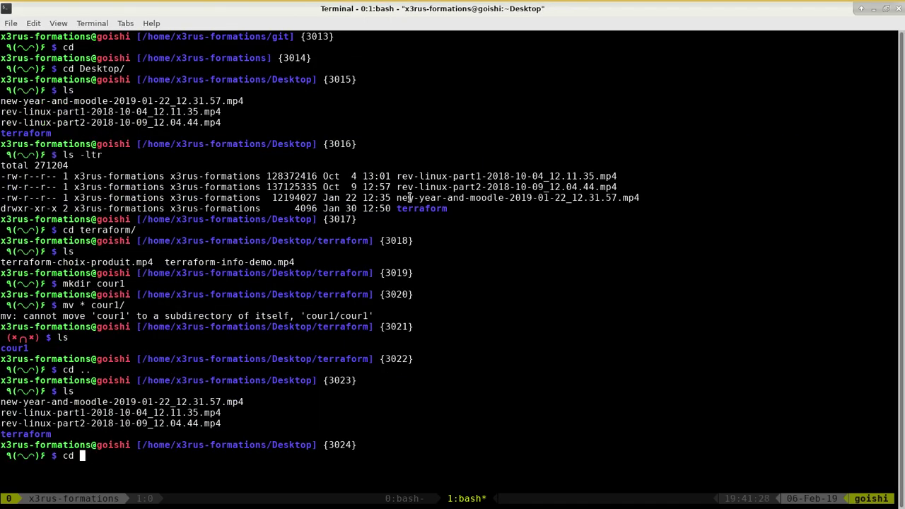
pyautogui.write('cd')
pyautogui.press('Return')
pyautogui.write('cd tmp/')
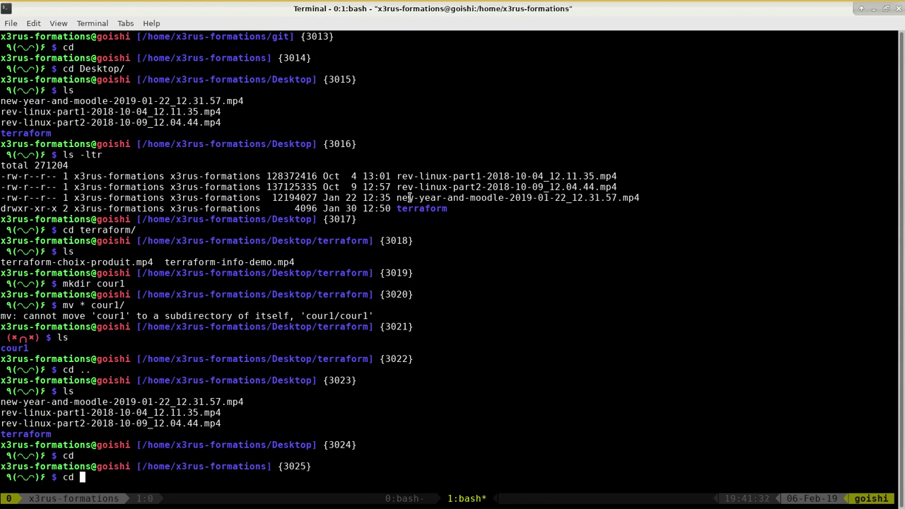
pyautogui.press('Return')
pyautogui.write('ls')
pyautogui.press('Return')
# Step: Create the file credential-aws in vim and paste the access key ID on its first line
pyautogui.write('vim ')
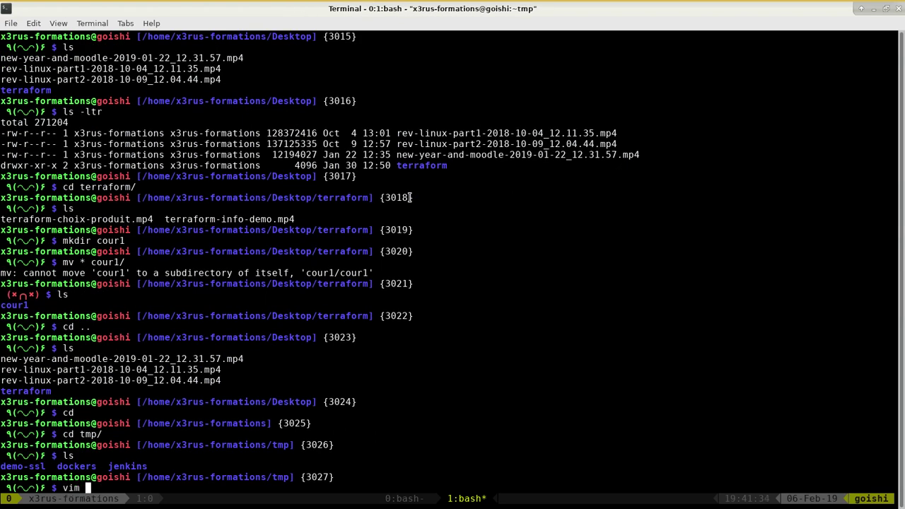
pyautogui.write('credential-aws')
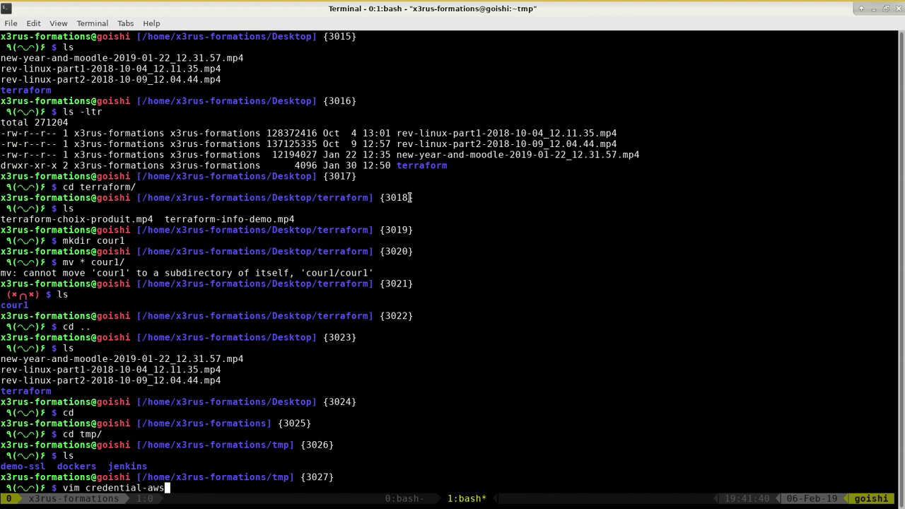
pyautogui.press('Return')
pyautogui.write('i[')
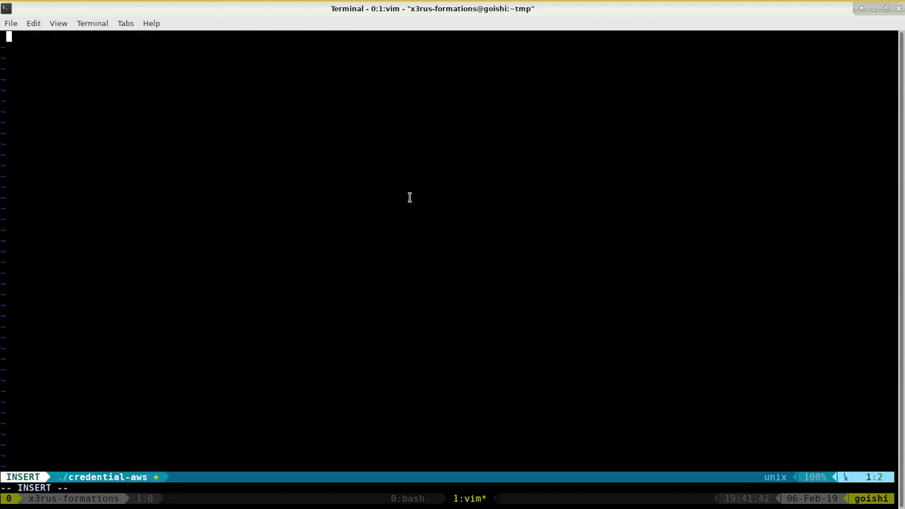
pyautogui.hotkey('ctrl', 'shift', 'v')
pyautogui.press('Return')
pyautogui.press('Tab')
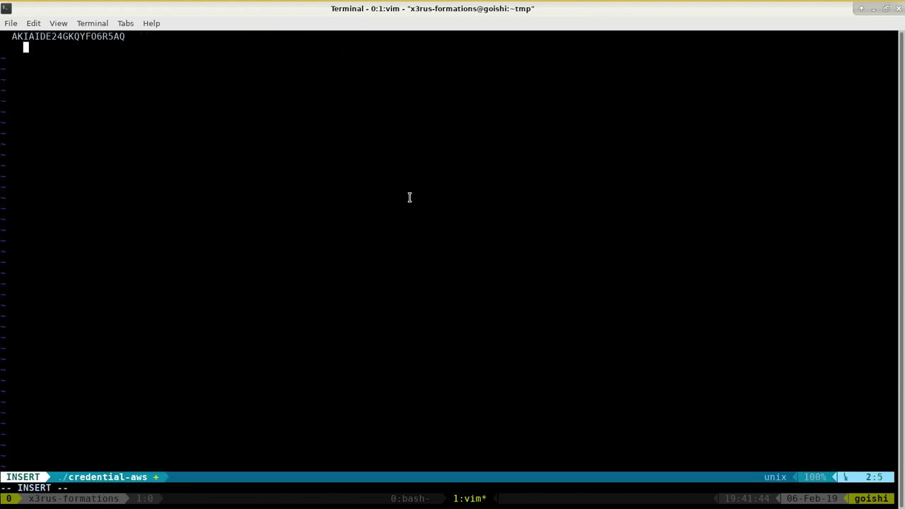
pyautogui.press('Insert')
pyautogui.press('BackSpace')
pyautogui.press('BackSpace')
pyautogui.press('Insert')
# Step: Switch to Firefox, reveal the new user's secret access key and select it
pyautogui.hotkey('alt', 'Tab')
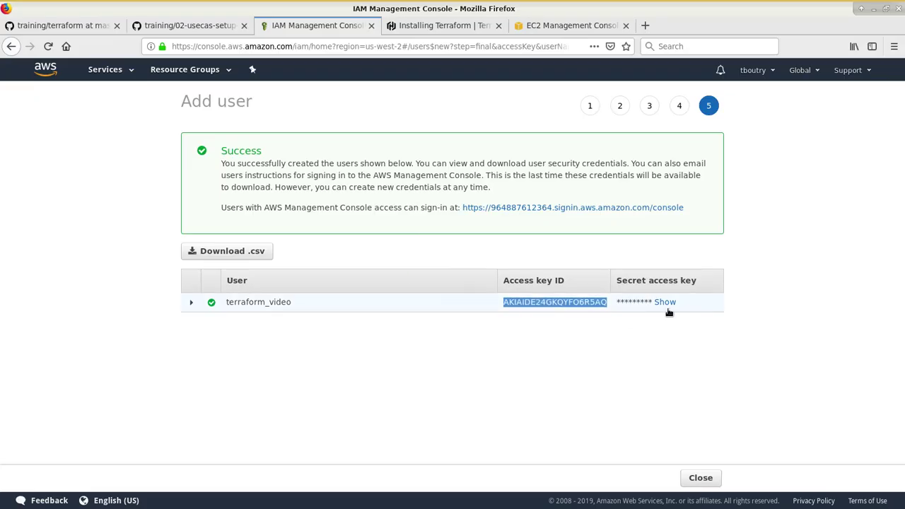
pyautogui.click(664, 303)
pyautogui.tripleClick(663, 303)
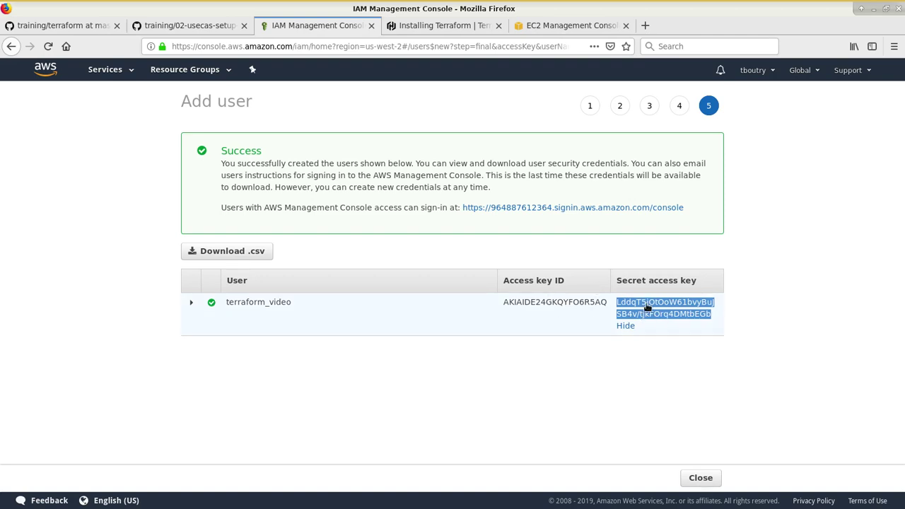
# Step: Return to the terminal and paste the secret access key below the access key ID, picking it from the clipboard history
pyautogui.hotkey('alt', 'Tab')
pyautogui.hotkey('ctrl', 'shift', 'v')
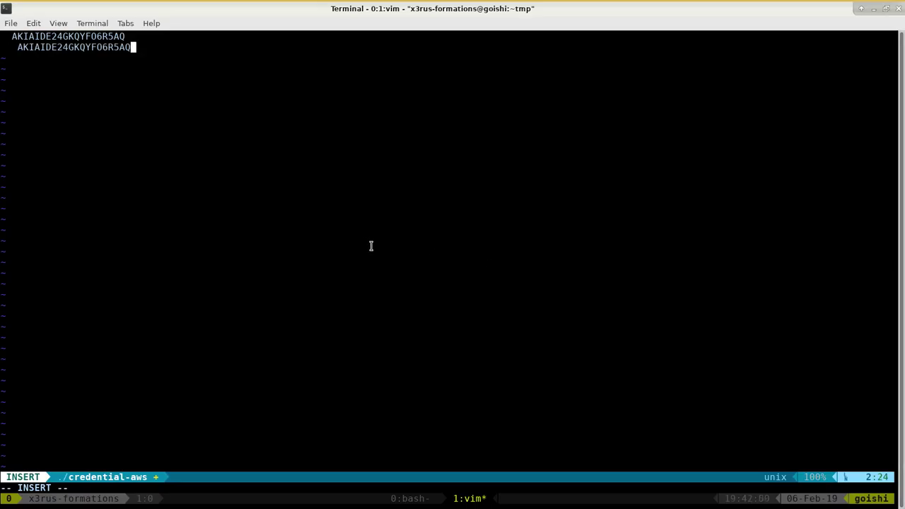
pyautogui.press('Return')
pyautogui.moveTo(778, 5)
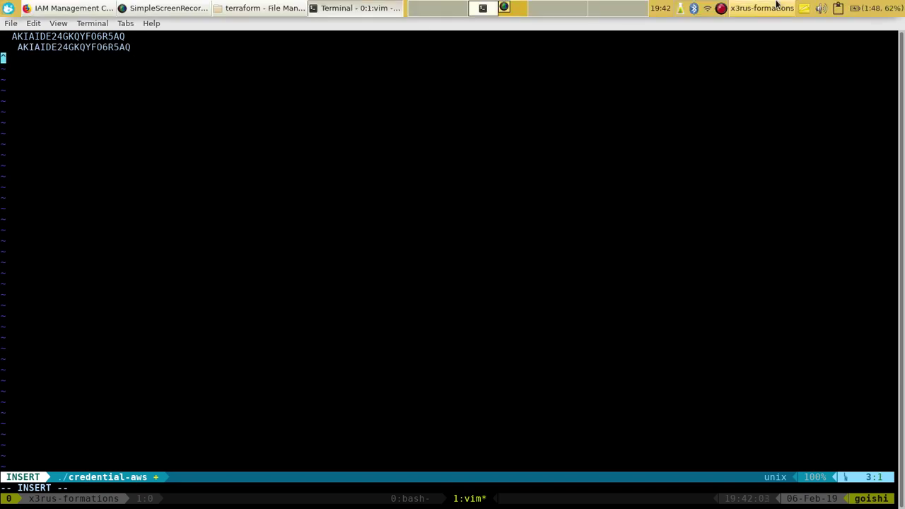
pyautogui.click(838, 12)
pyautogui.click(828, 30)
pyautogui.click(839, 7)
pyautogui.click(799, 37)
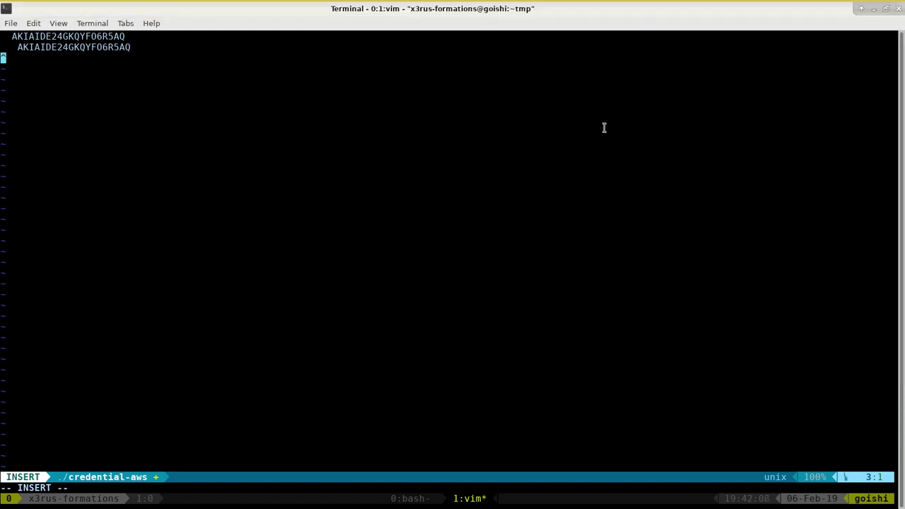
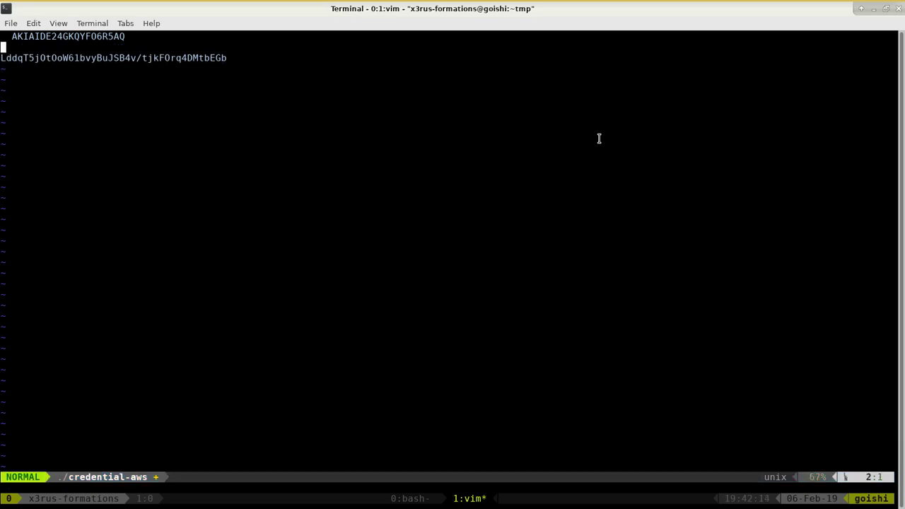
# Step: Delete the extra line above the secret access key and save credential-aws
pyautogui.press('d')
pyautogui.press('d')
pyautogui.press('i')
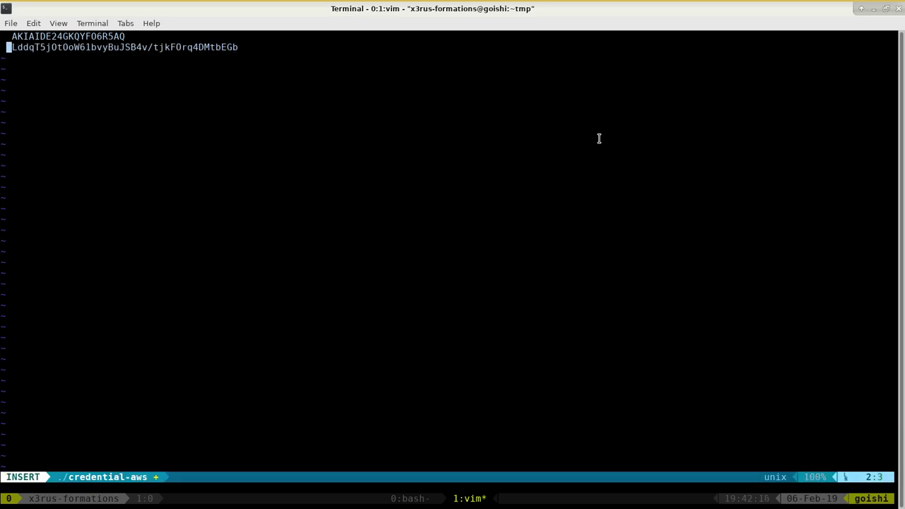
pyautogui.press('Escape')
pyautogui.write(':w')
pyautogui.press('Return')
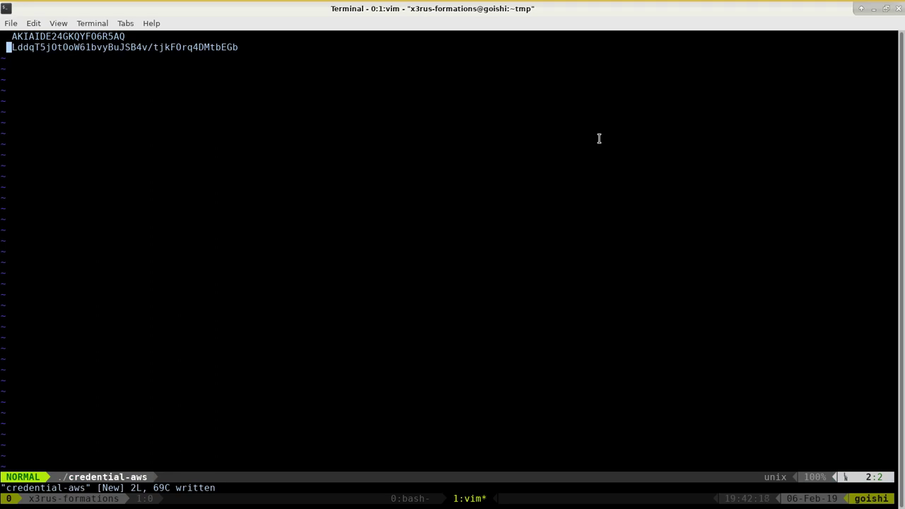
# Step: Switch to Firefox, finish the user creation and open the summary of terraform_video
pyautogui.hotkey('alt', 'Tab')
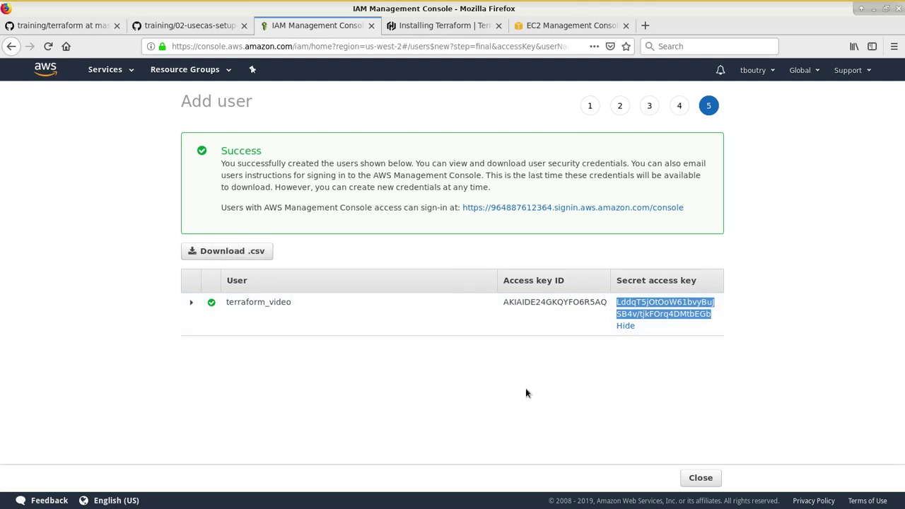
pyautogui.click(707, 481)
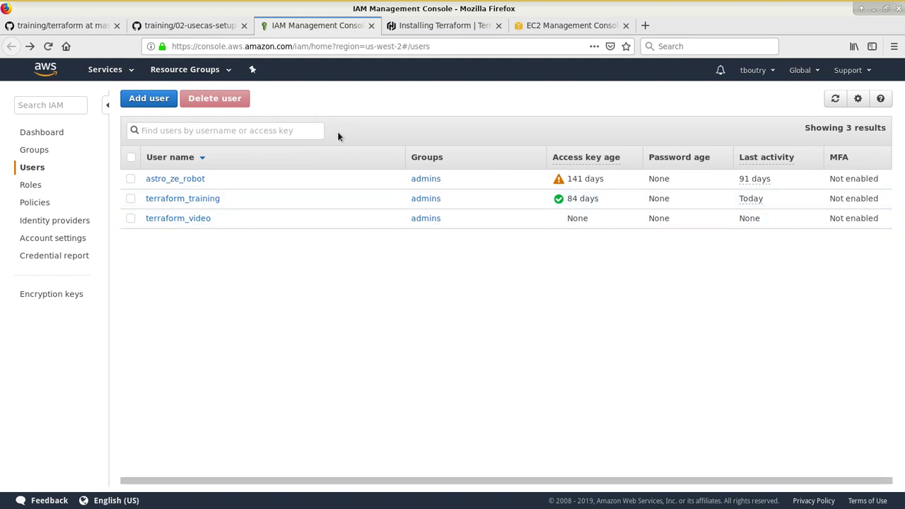
pyautogui.click(205, 218)
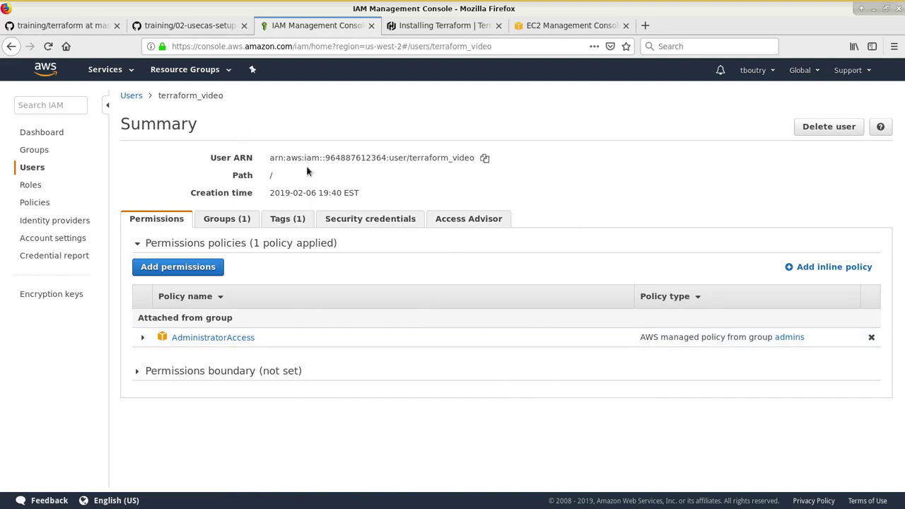
# Step: Return to the guide and read its credentials notes and the "Test de communication" section
pyautogui.click(186, 26)
pyautogui.scroll(-10, 384, 289)
pyautogui.scroll(-5, 428, 301)
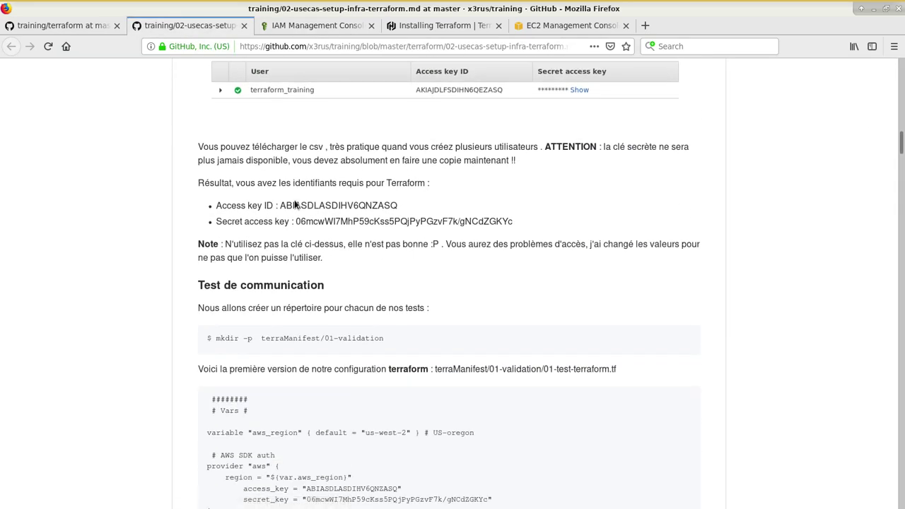